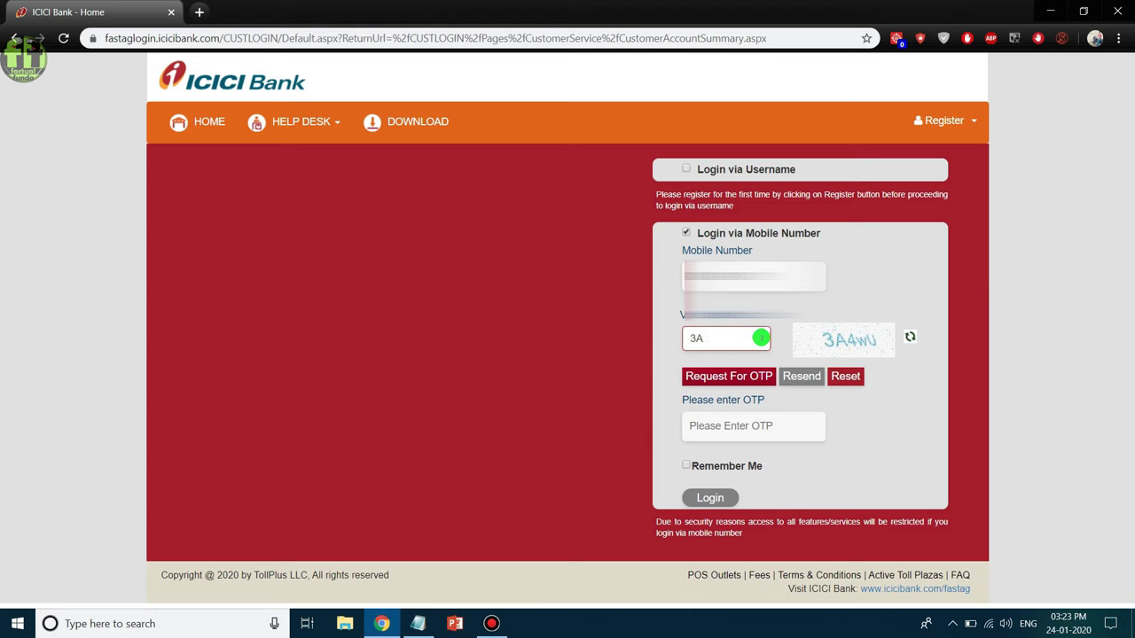
# Request an OTP, paste the received code and log in to the Account Summary.
pyautogui.click(764, 379)
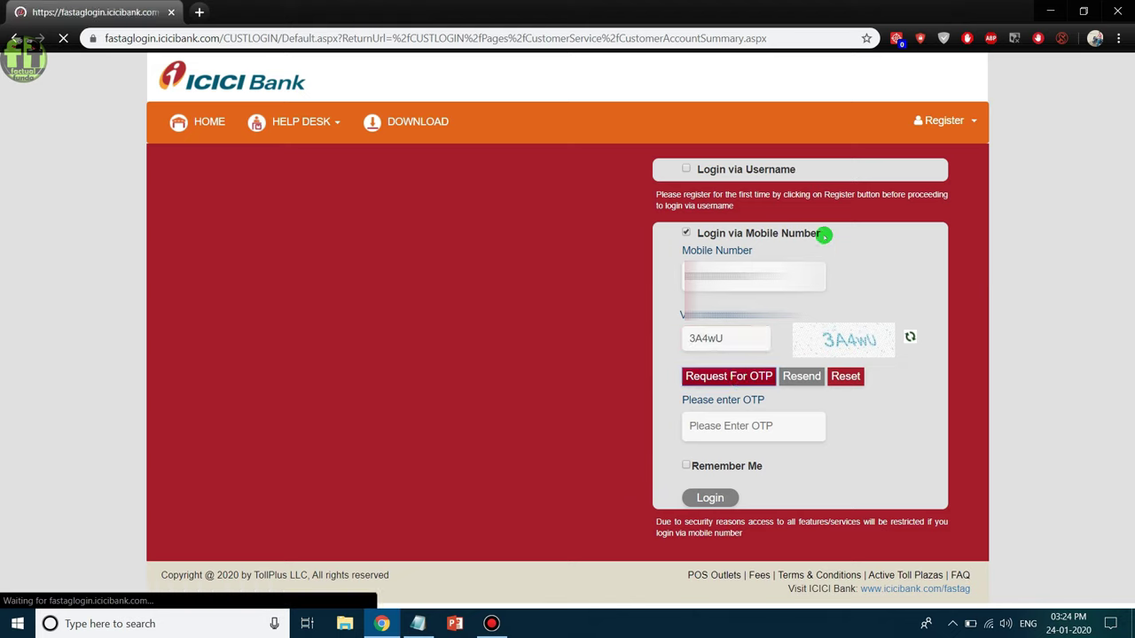
pyautogui.hotkey('ctrl', 'v')
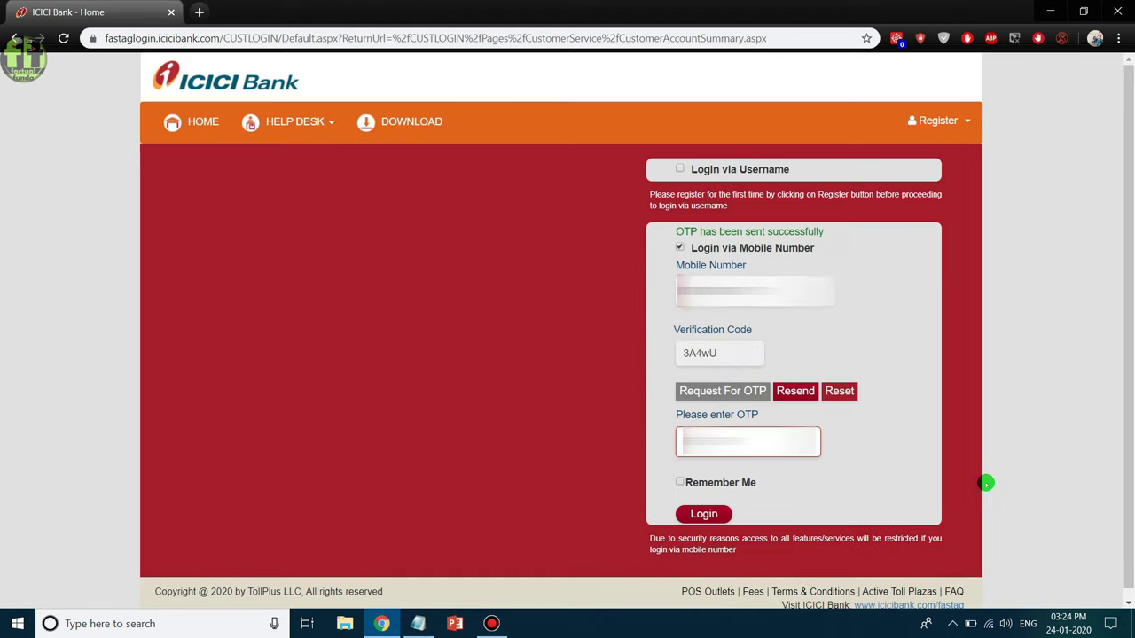
pyautogui.press('Return')
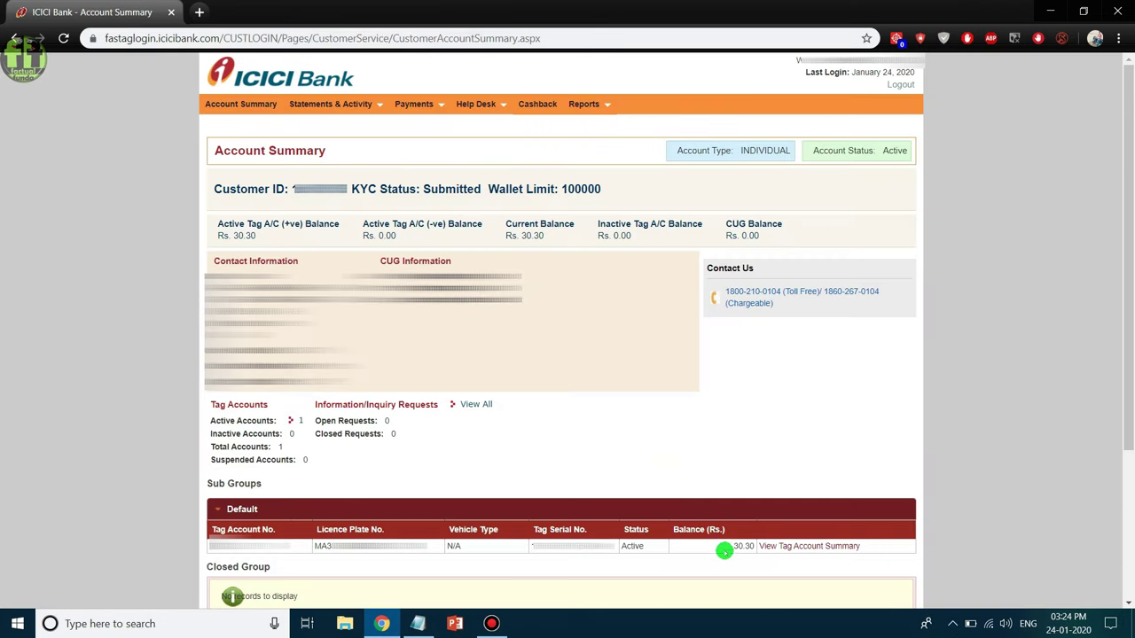
pyautogui.moveTo(728, 546); pyautogui.dragTo(752, 546)
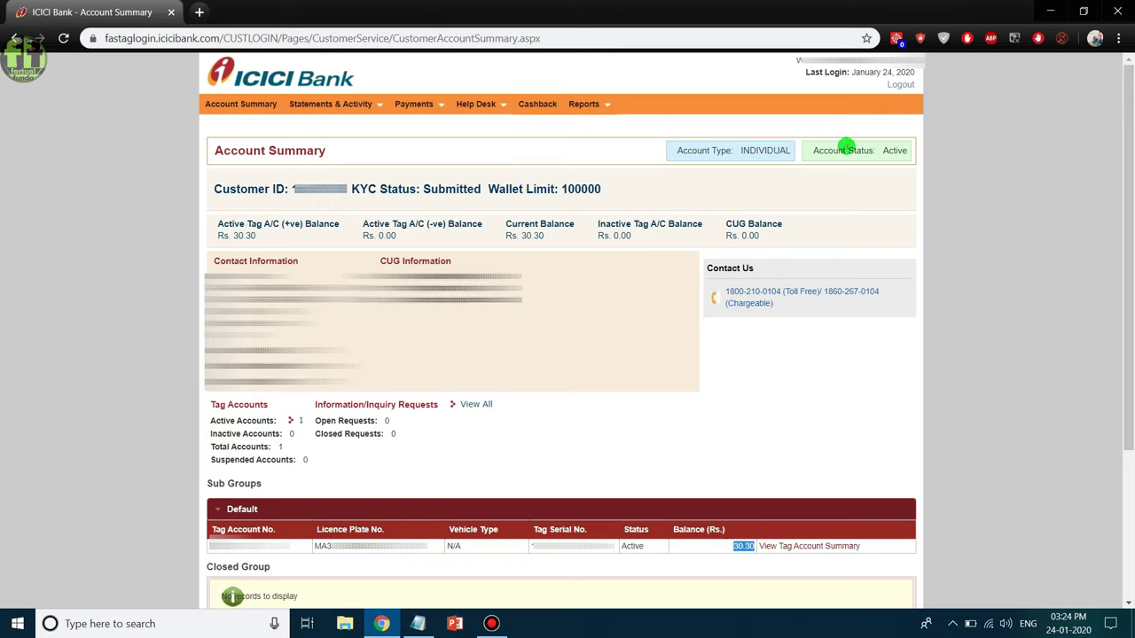
pyautogui.moveTo(806, 150); pyautogui.dragTo(895, 151)
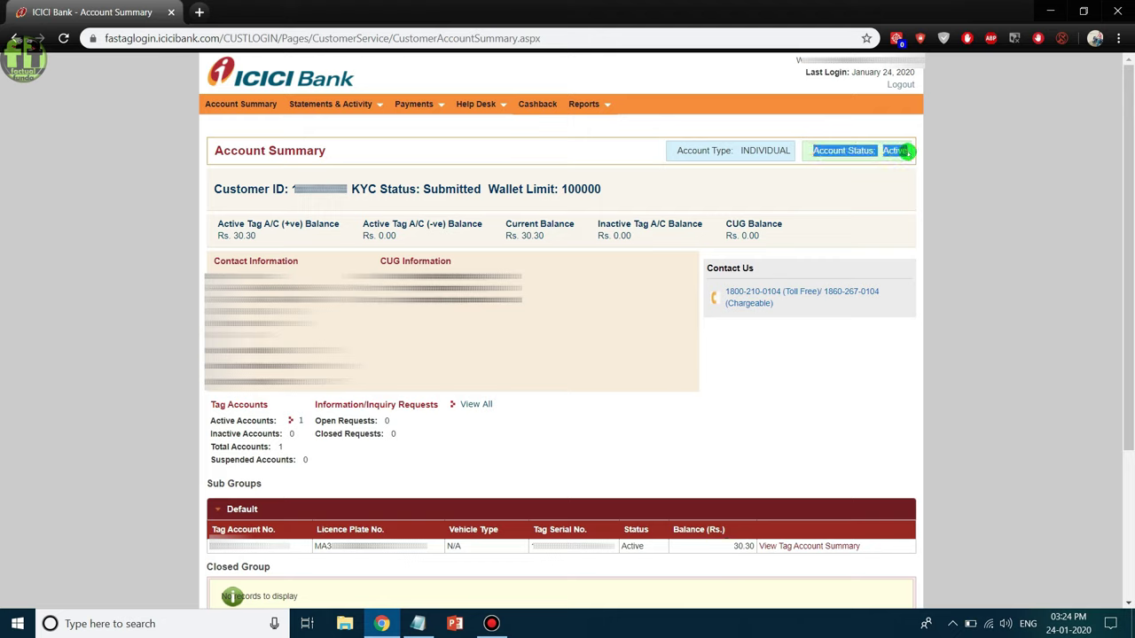
pyautogui.click(735, 374)
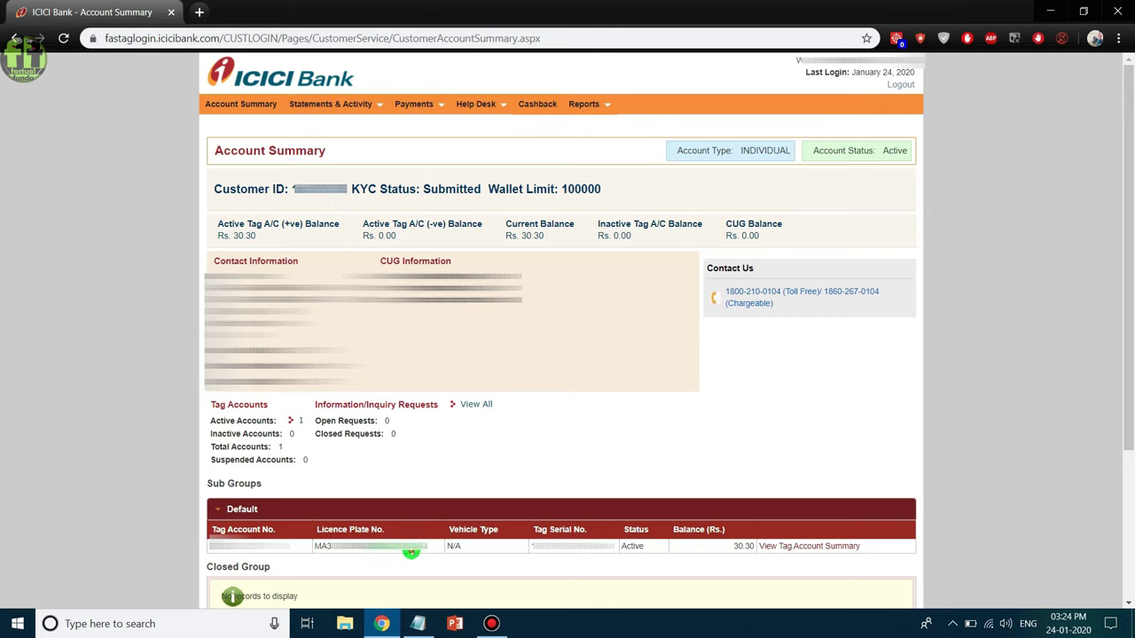
pyautogui.moveTo(410, 551); pyautogui.dragTo(307, 549)
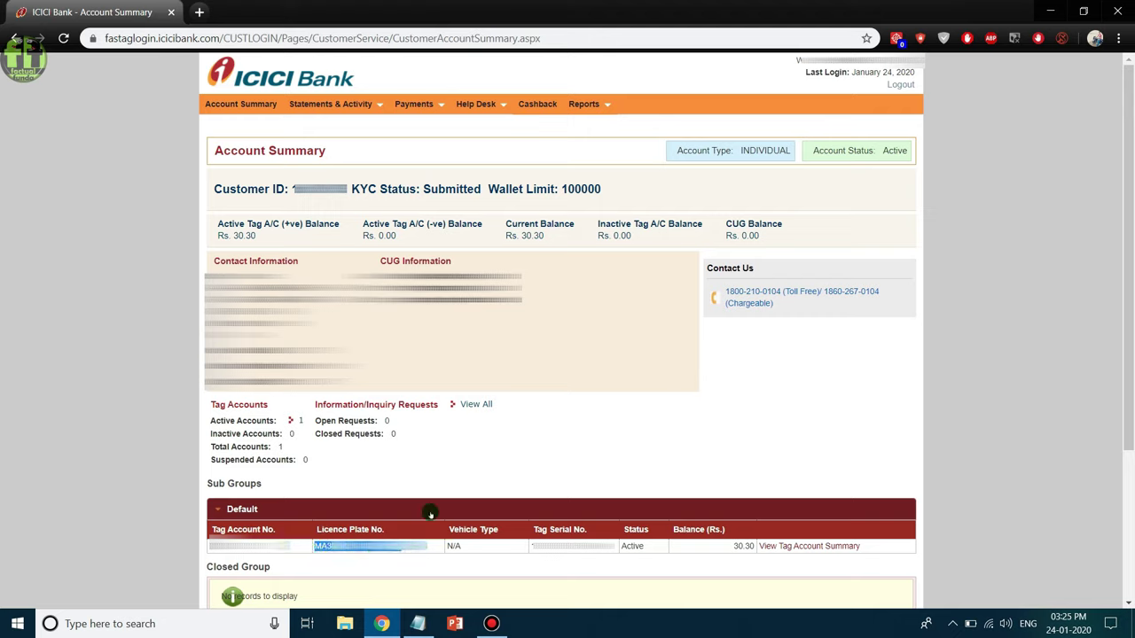
pyautogui.click(369, 549)
pyautogui.scroll(-2, 468, 373)
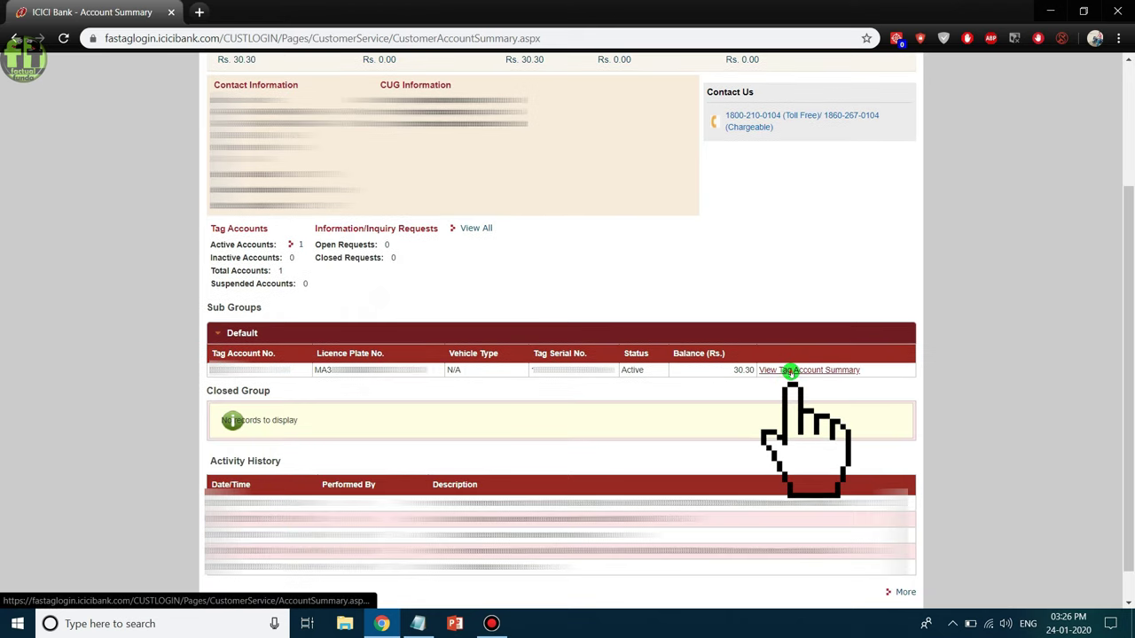
pyautogui.click(790, 370)
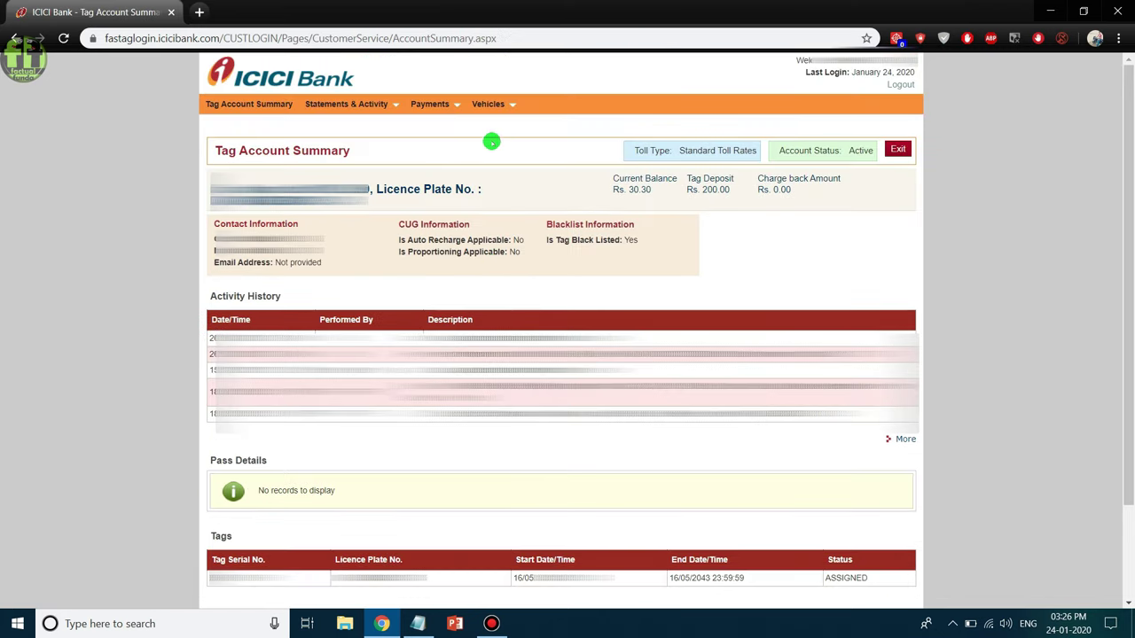
# Go to Vehicles > Manage Vehicle and open the registered vehicle's record for editing.
pyautogui.moveTo(498, 104)
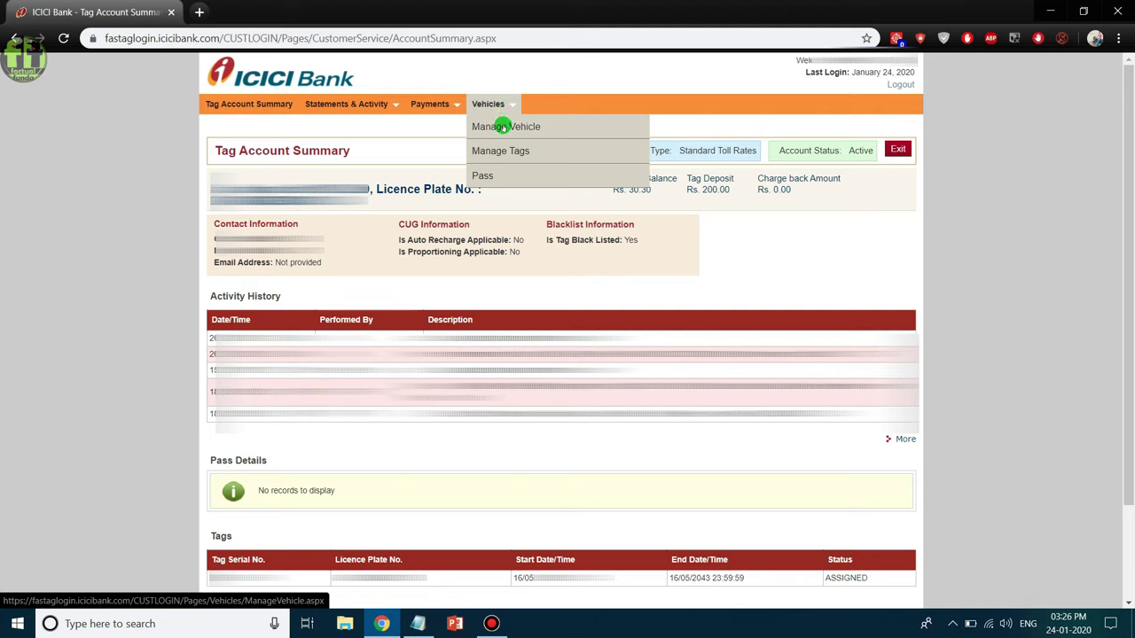
pyautogui.click(502, 126)
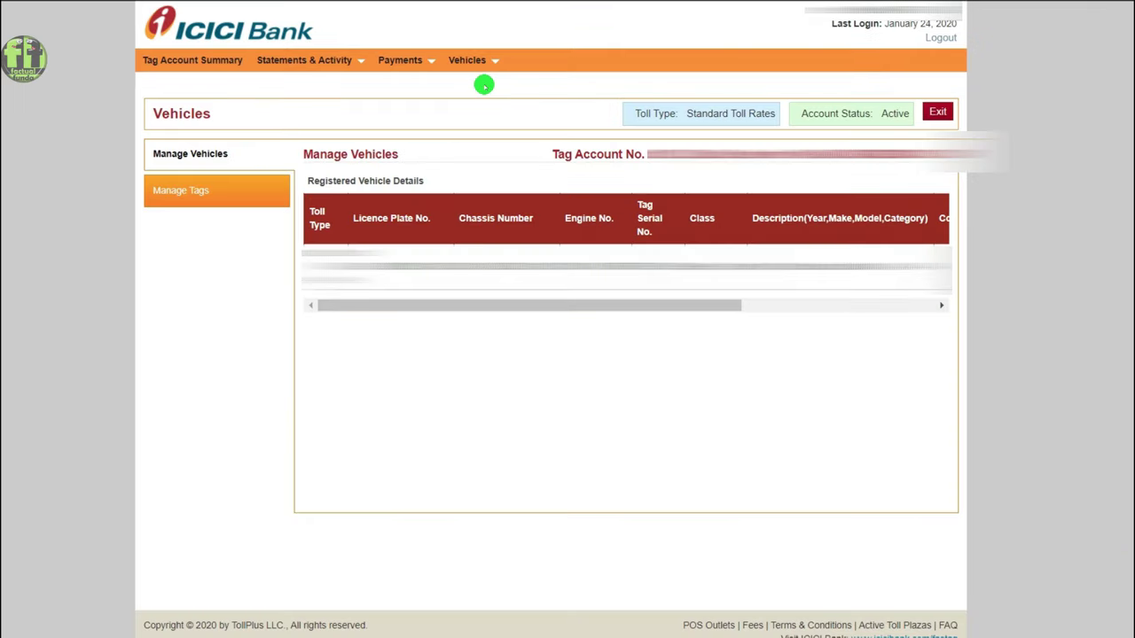
pyautogui.moveTo(565, 308); pyautogui.dragTo(825, 284)
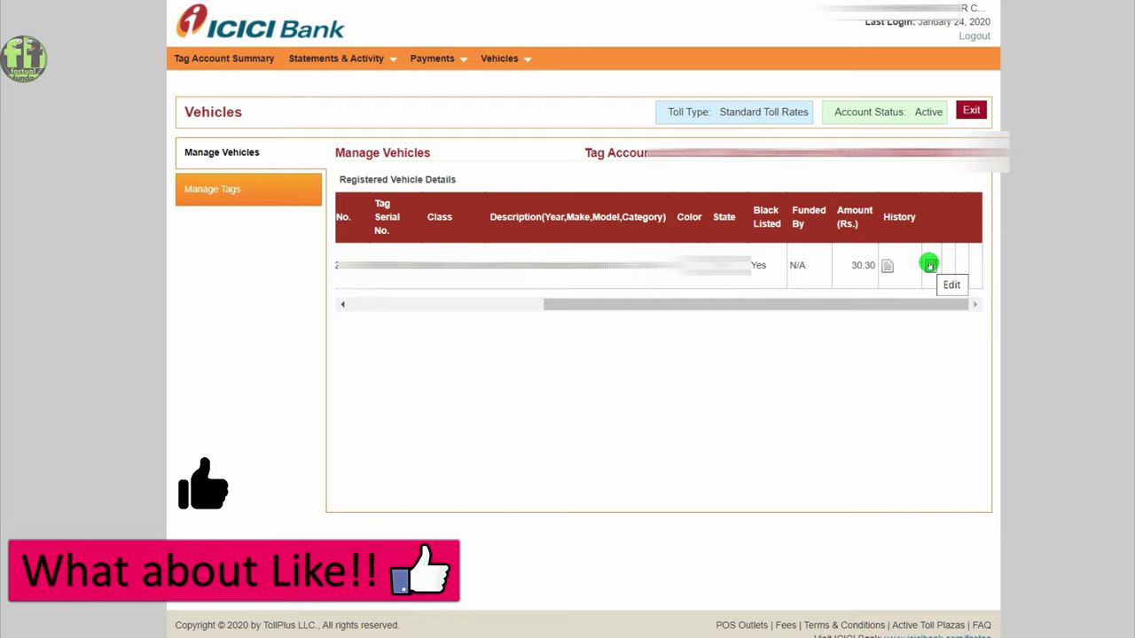
pyautogui.click(930, 265)
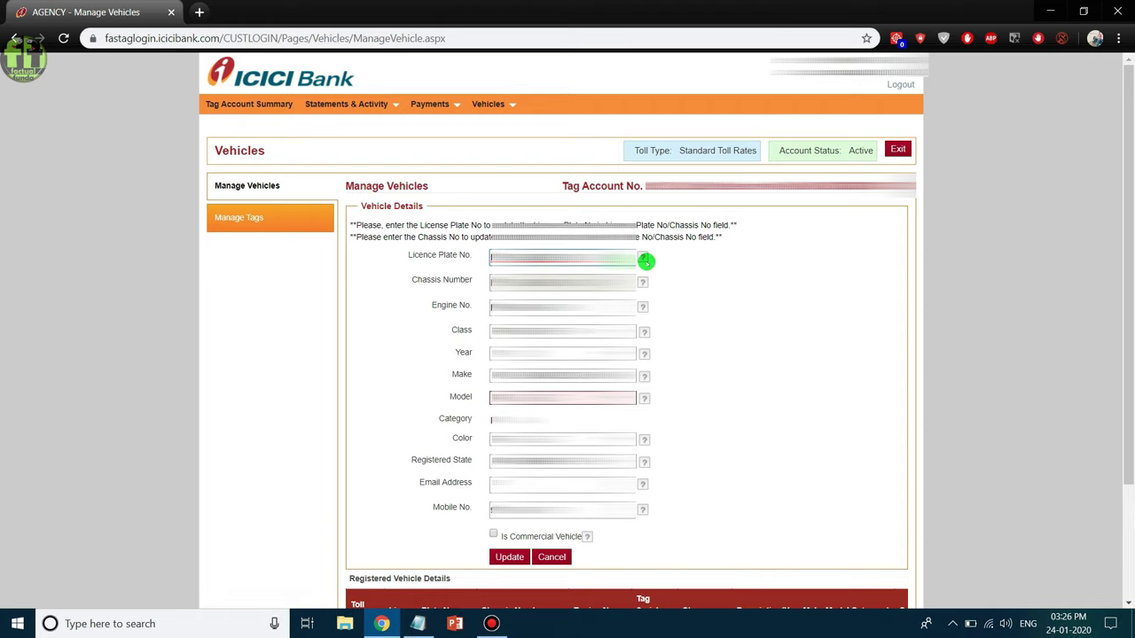
# Check the licence plate format rules, then pick CIAZ SIGMA PETROL as the MARUTI SUZUKI model.
pyautogui.click(646, 261)
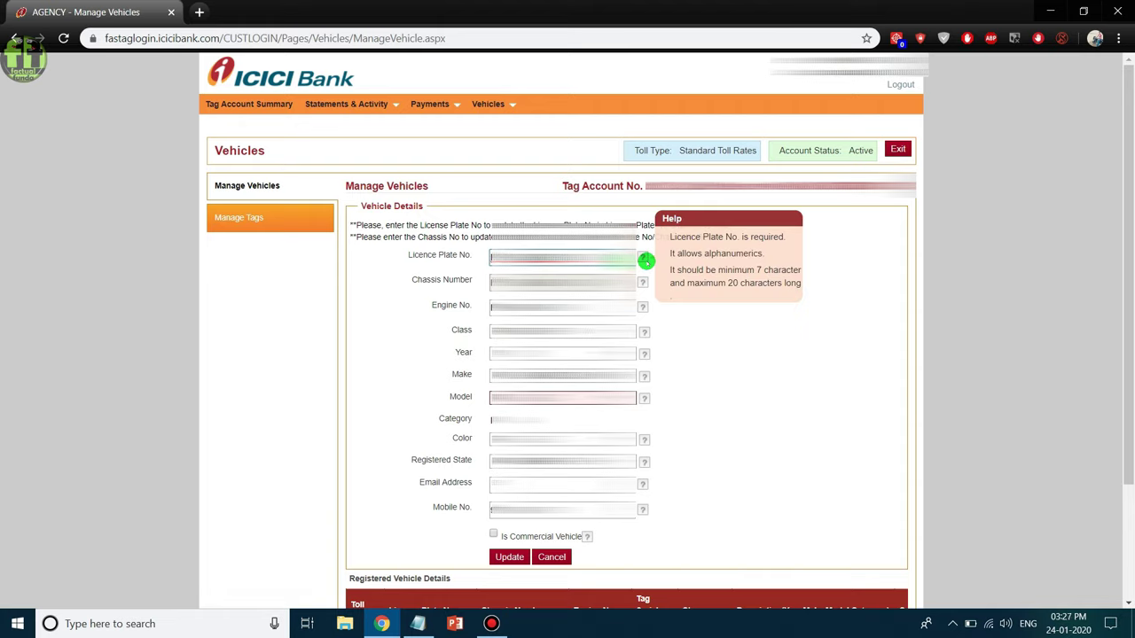
pyautogui.moveTo(633, 258); pyautogui.dragTo(478, 262)
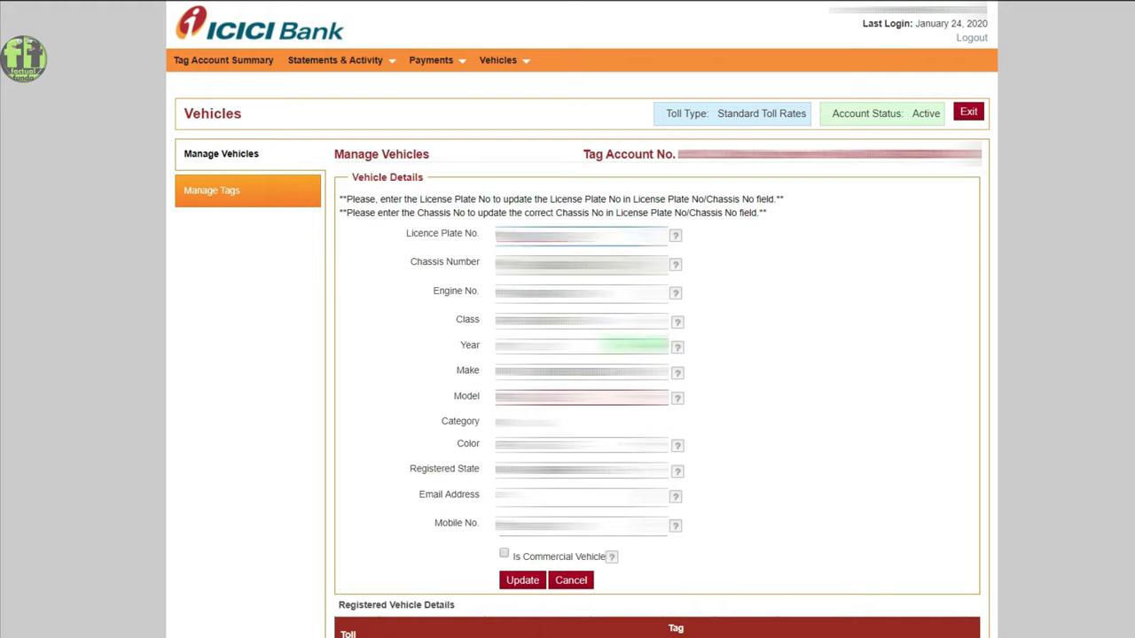
pyautogui.moveTo(679, 367)
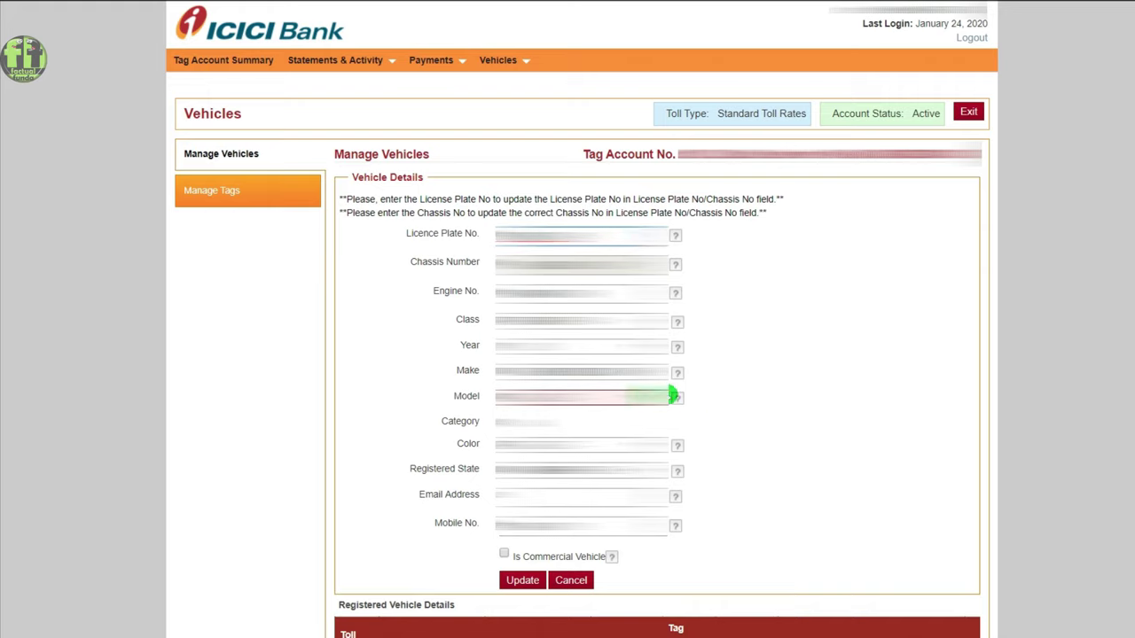
pyautogui.click(656, 398)
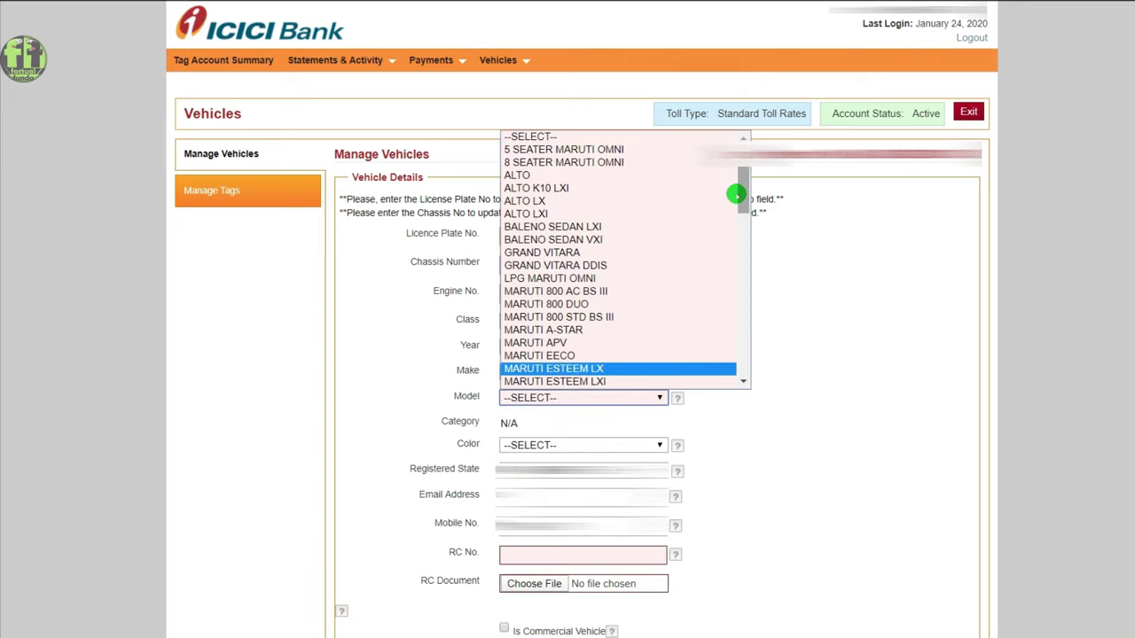
pyautogui.moveTo(748, 194); pyautogui.dragTo(770, 172)
pyautogui.press('Down')
pyautogui.press('Down')
pyautogui.press('Down')
pyautogui.press('Down')
pyautogui.press('Down')
pyautogui.press('Down')
pyautogui.press('Down')
pyautogui.press('Down')
pyautogui.press('Down')
pyautogui.press('Down')
pyautogui.press('Down')
pyautogui.press('Down')
pyautogui.press('Down')
pyautogui.press('Down')
pyautogui.press('Down')
pyautogui.press('Down')
pyautogui.press('Down')
pyautogui.press('Down')
pyautogui.press('Down')
pyautogui.press('Down')
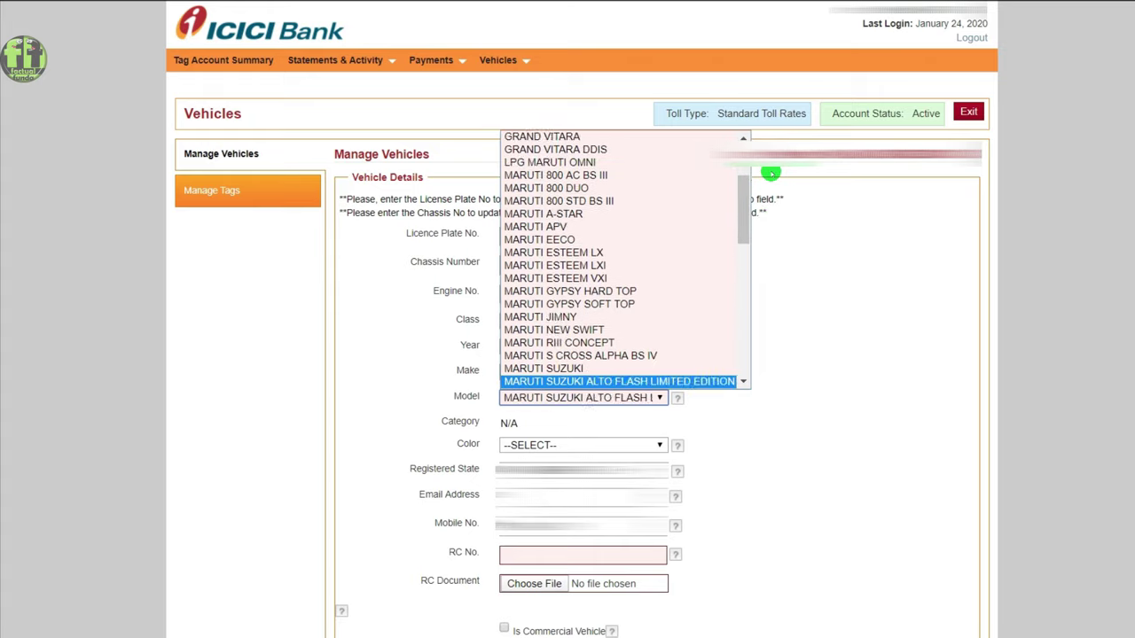
pyautogui.press('pageup')
pyautogui.press('pageup')
pyautogui.press('pageup')
pyautogui.press('Down')
pyautogui.press('Down')
pyautogui.press('Down')
pyautogui.press('Down')
pyautogui.press('Down')
pyautogui.press('Down')
pyautogui.press('Down')
pyautogui.press('Down')
pyautogui.press('Down')
pyautogui.press('Down')
pyautogui.press('Down')
pyautogui.press('Down')
pyautogui.press('Down')
pyautogui.press('Down')
pyautogui.press('Down')
pyautogui.press('Down')
pyautogui.press('Down')
pyautogui.press('Down')
pyautogui.press('Down')
pyautogui.press('Down')
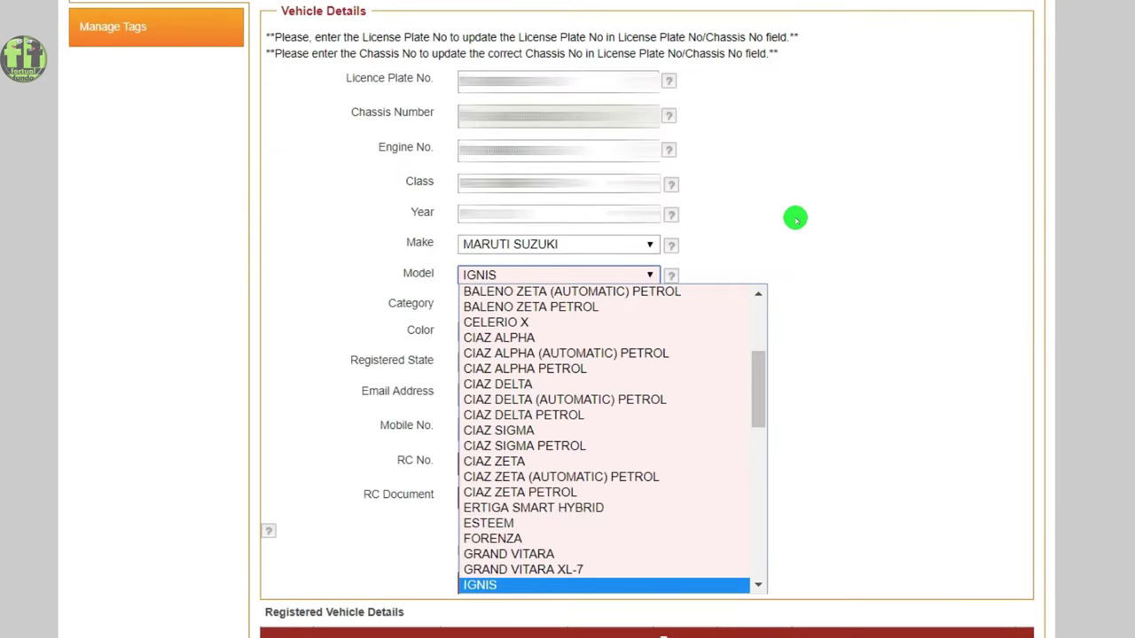
pyautogui.press('Up')
pyautogui.press('Up')
pyautogui.press('Up')
pyautogui.press('Up')
pyautogui.press('Up')
pyautogui.press('Up')
pyautogui.press('Up')
pyautogui.press('Up')
pyautogui.press('Up')
pyautogui.press('Return')
# Set the colour to BLUE and accept the saved autofill for email and state MADHYA PRADESH.
pyautogui.click(646, 328)
pyautogui.press('Up')
pyautogui.press('Up')
pyautogui.press('Up')
pyautogui.press('Up')
pyautogui.press('Up')
pyautogui.press('Up')
pyautogui.press('Up')
pyautogui.press('Up')
pyautogui.press('Up')
pyautogui.press('Up')
pyautogui.press('Up')
pyautogui.press('Up')
pyautogui.press('Up')
pyautogui.press('Up')
pyautogui.press('Up')
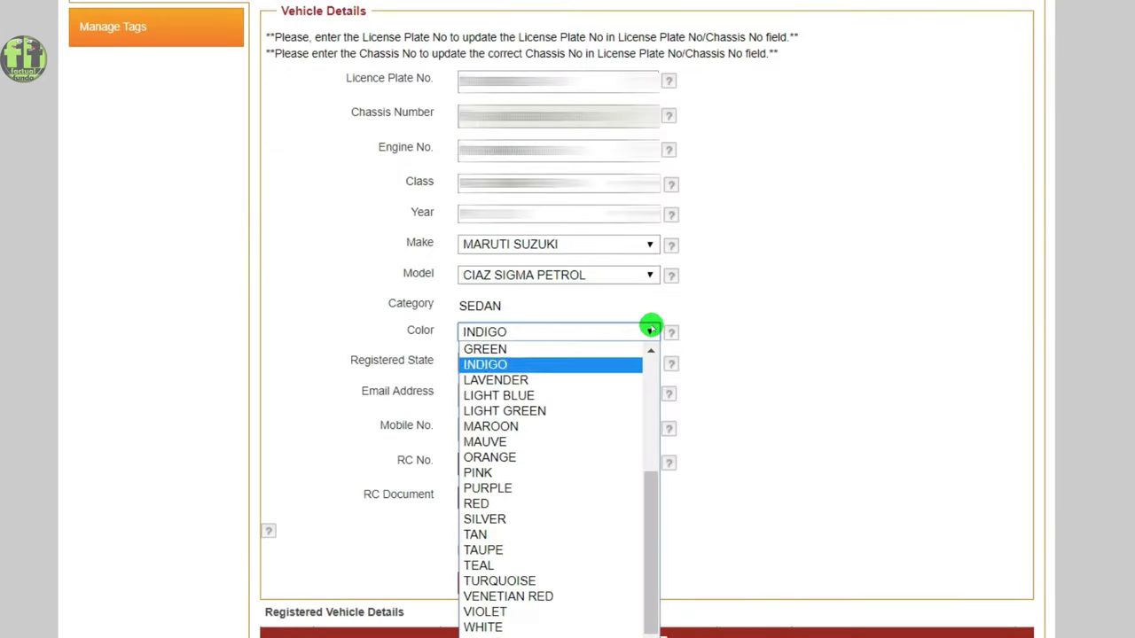
pyautogui.press('Home')
pyautogui.press('Down')
pyautogui.press('Down')
pyautogui.press('Down')
pyautogui.press('Down')
pyautogui.press('Tab')
pyautogui.press('Tab')
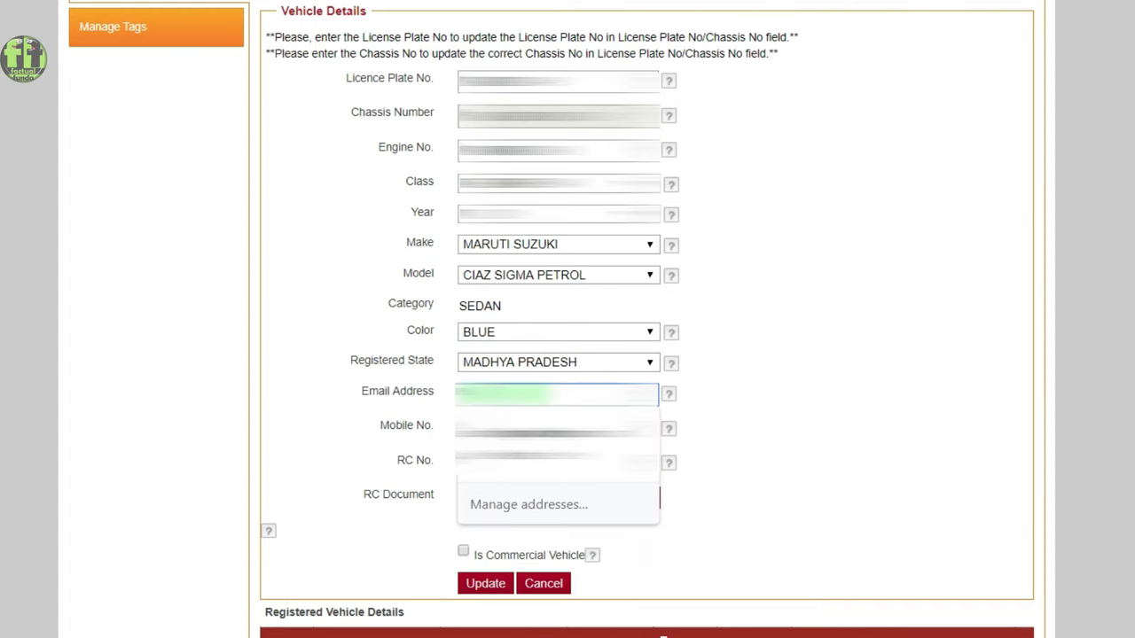
pyautogui.press('Down')
pyautogui.press('Return')
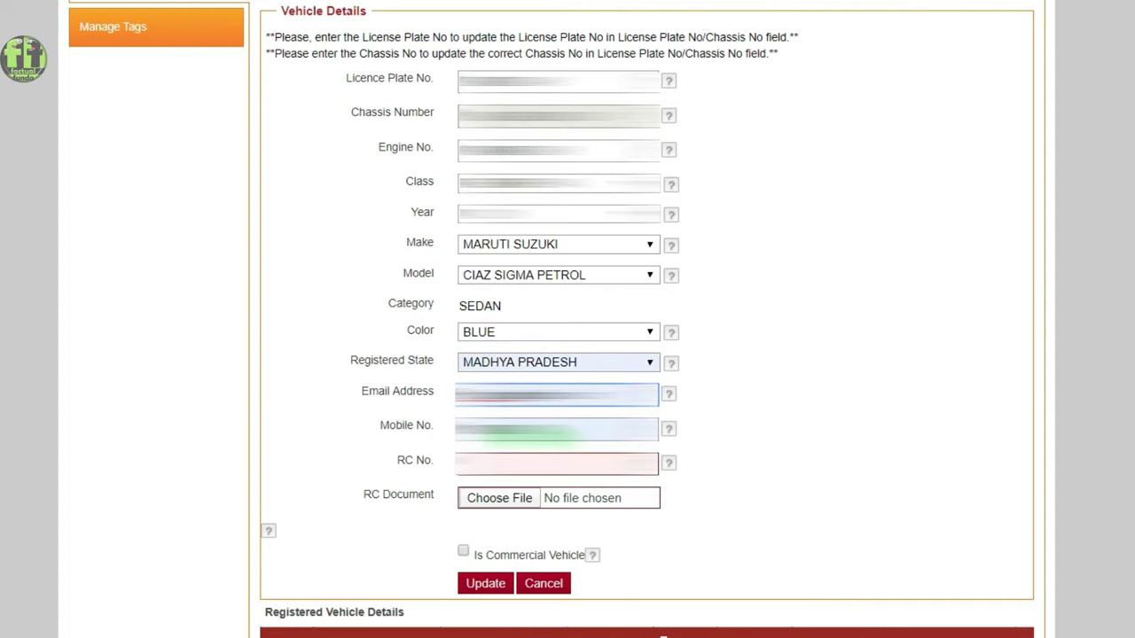
# Replace the autofilled mobile number with a new one and enter the RC number.
pyautogui.click(423, 429)
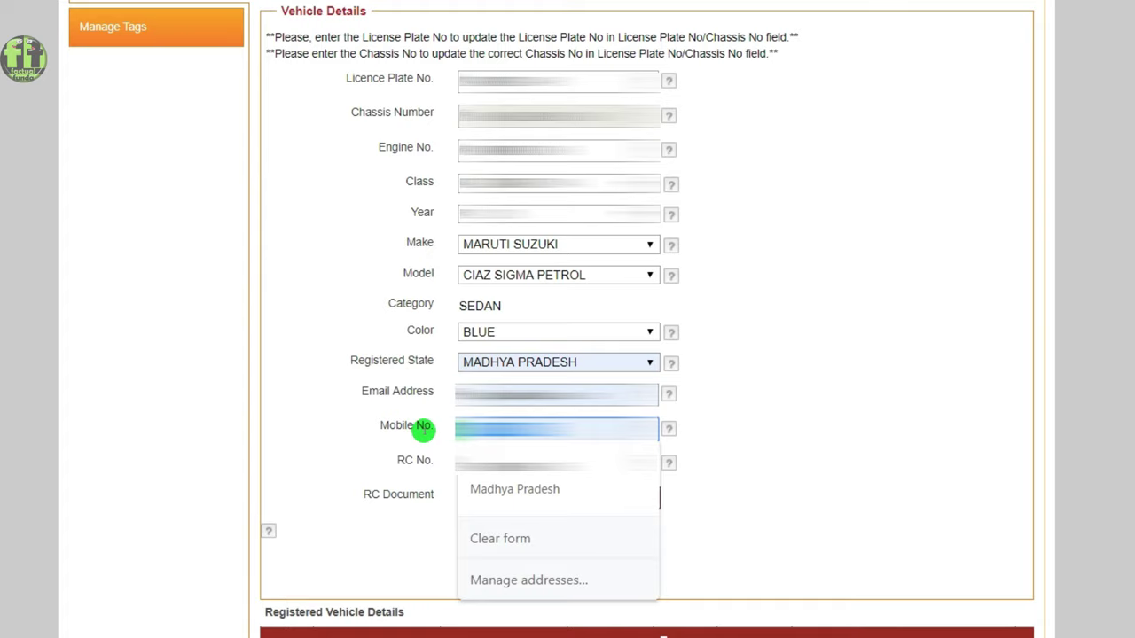
pyautogui.press('BackSpace')
pyautogui.press('Escape')
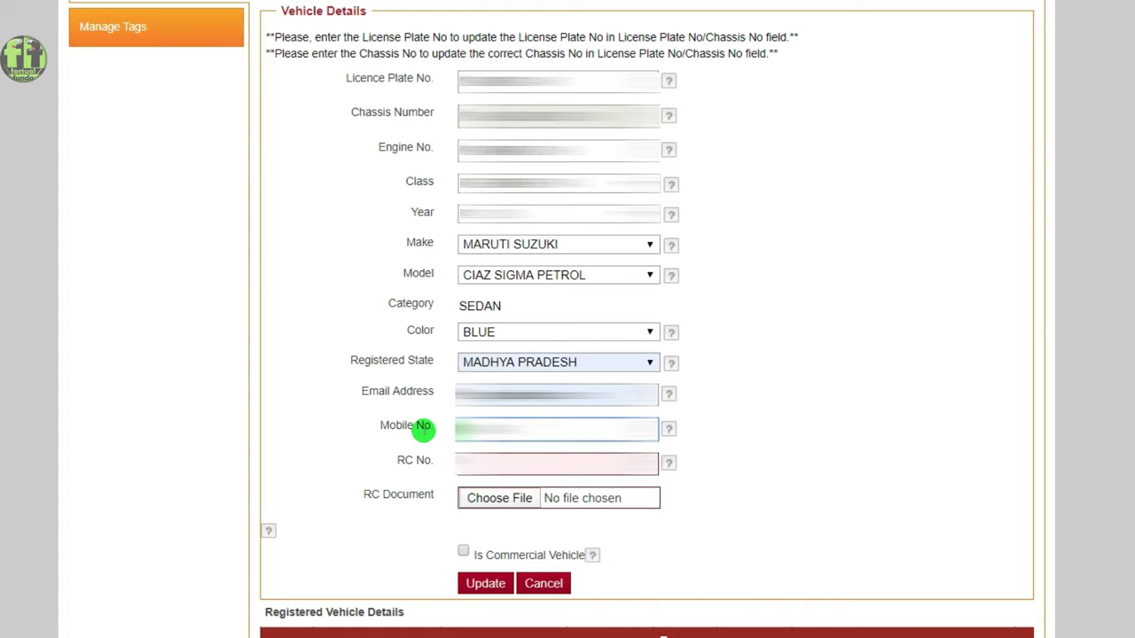
pyautogui.write('9876543')
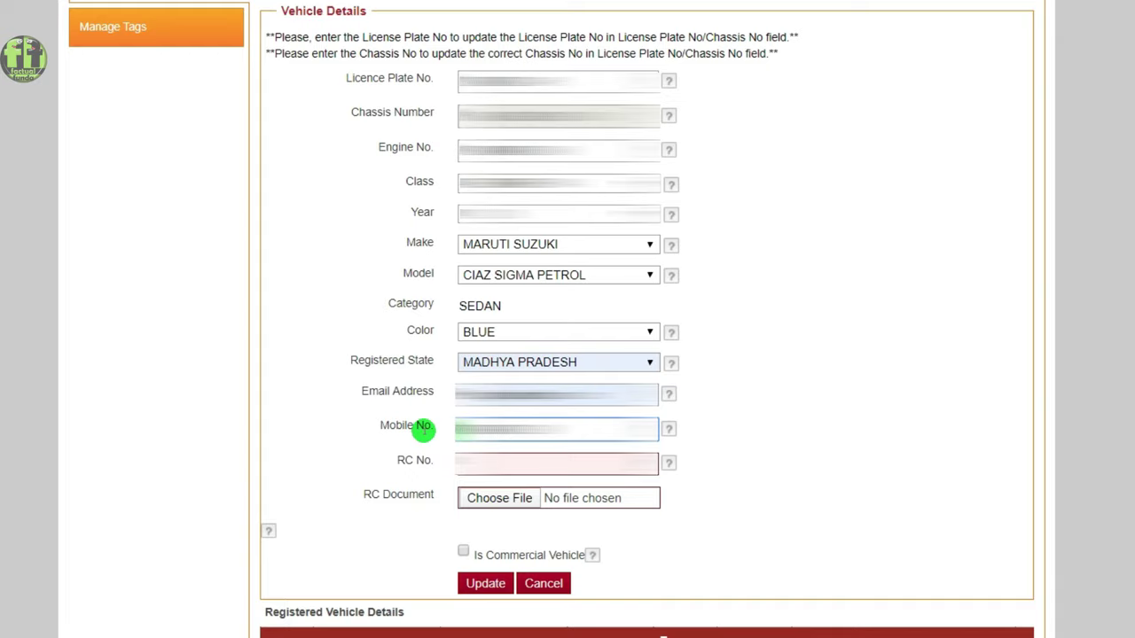
pyautogui.moveTo(669, 463)
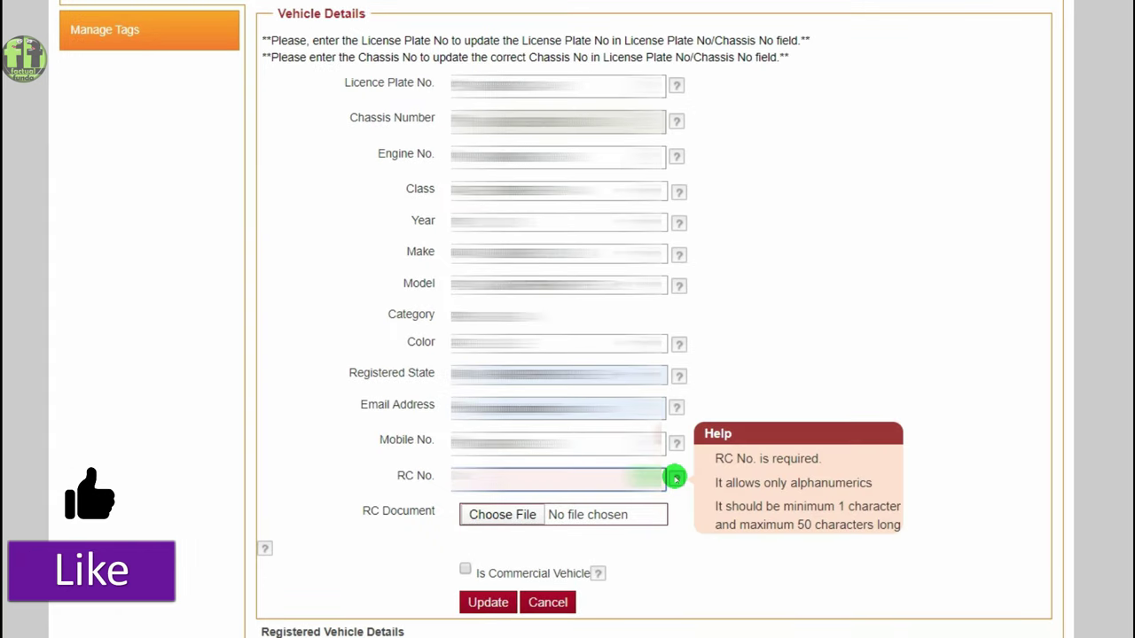
pyautogui.write('A')
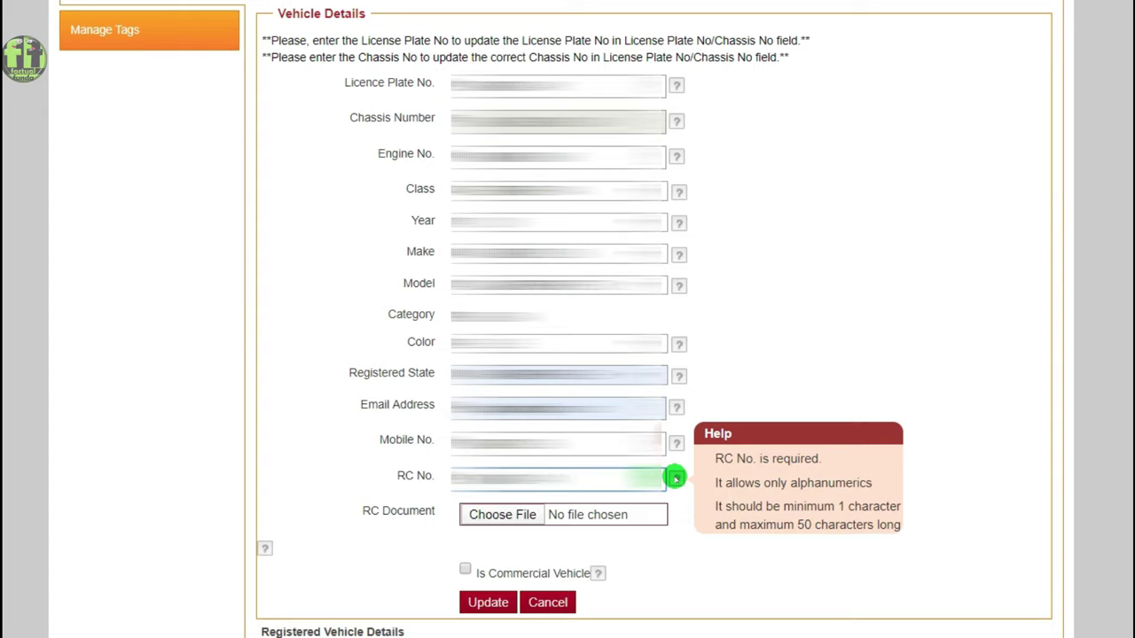
# Attach RC.jpg as the vehicle's RC document.
pyautogui.click(507, 515)
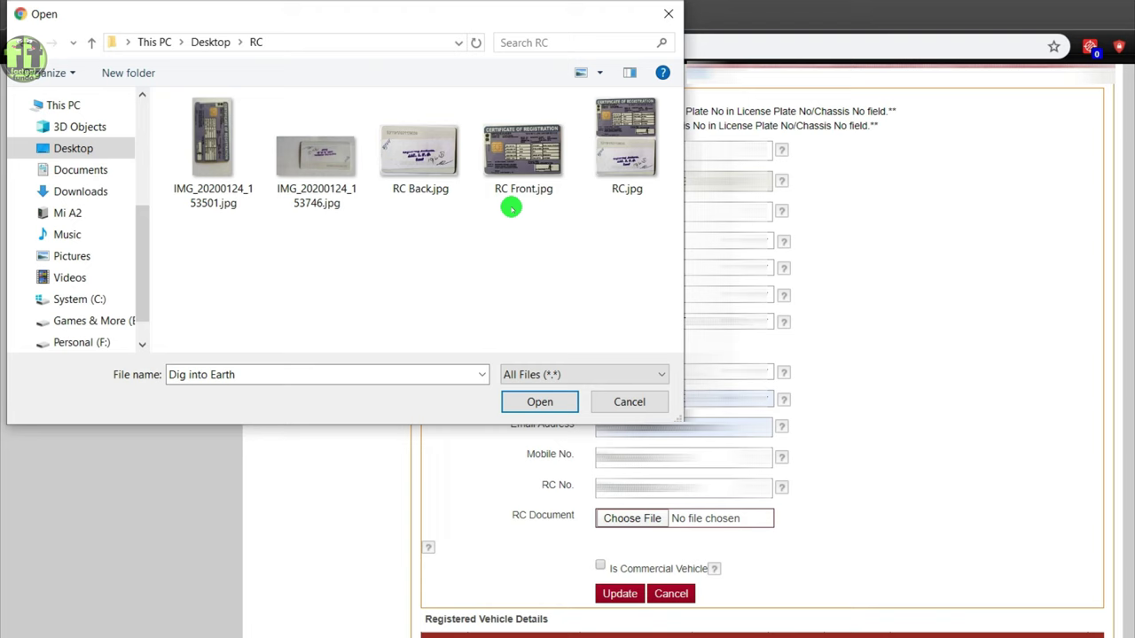
pyautogui.doubleClick(621, 152)
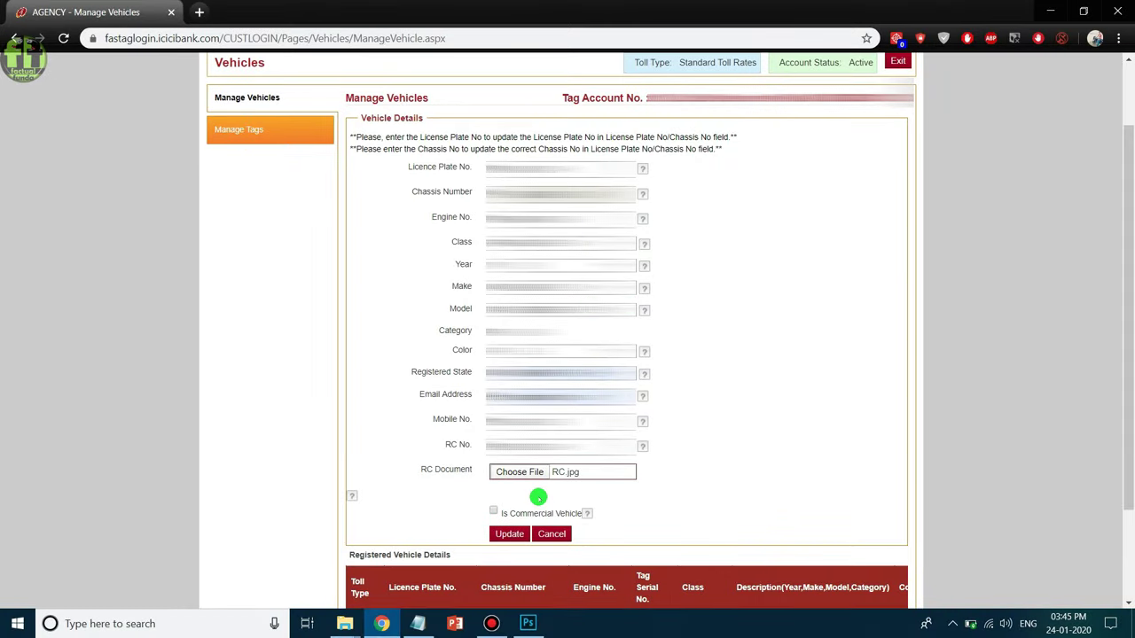
# Submit the edited vehicle details with Update for admin approval.
pyautogui.click(509, 534)
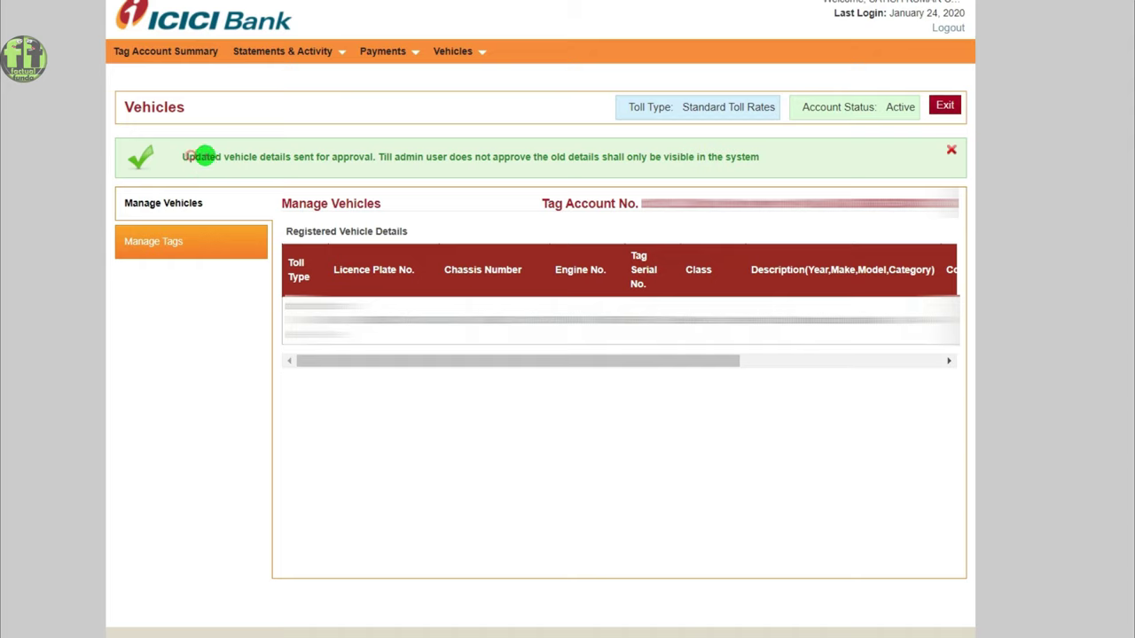
# Select the approval message text, then reopen the vehicle's edit form from the table.
pyautogui.moveTo(203, 156); pyautogui.dragTo(560, 154)
pyautogui.click(716, 156)
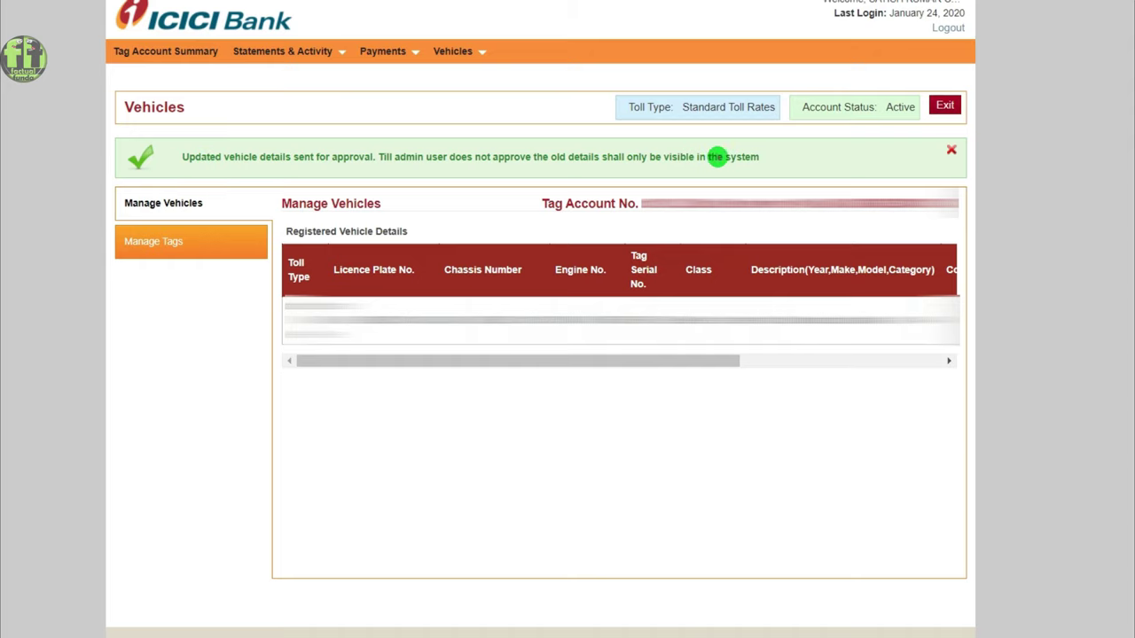
pyautogui.moveTo(768, 157); pyautogui.dragTo(183, 144)
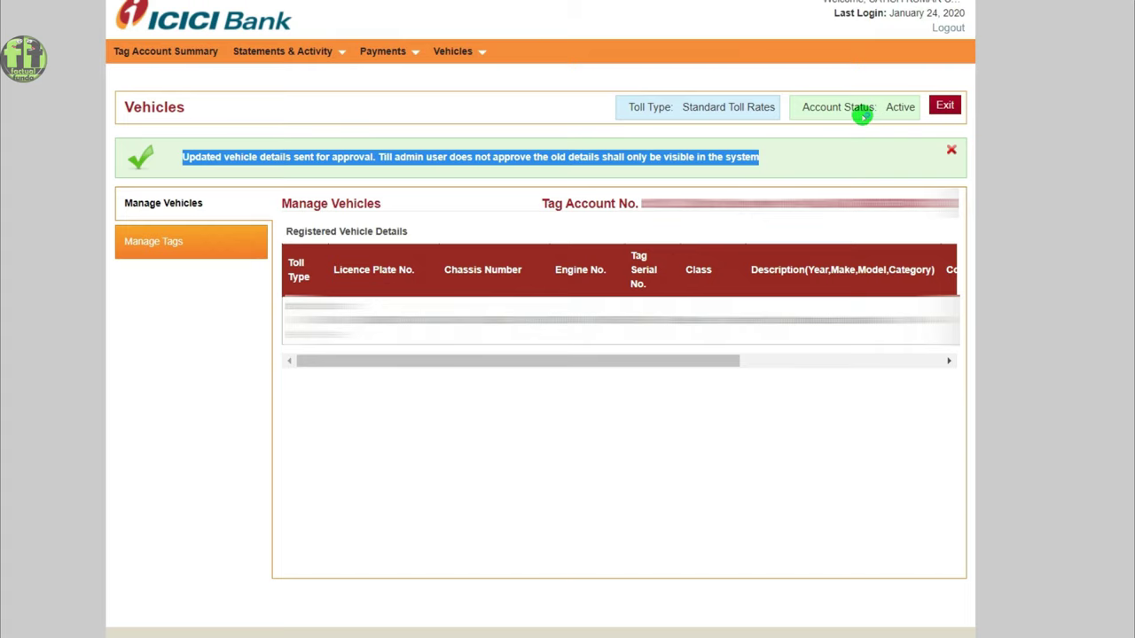
pyautogui.moveTo(704, 364); pyautogui.dragTo(913, 366)
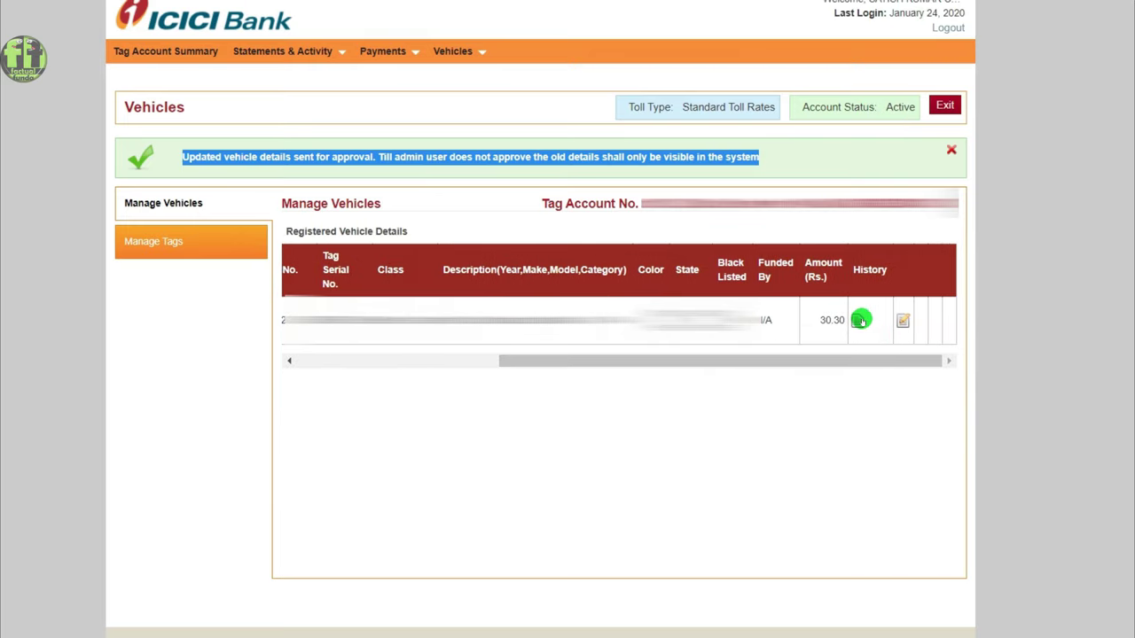
pyautogui.click(900, 322)
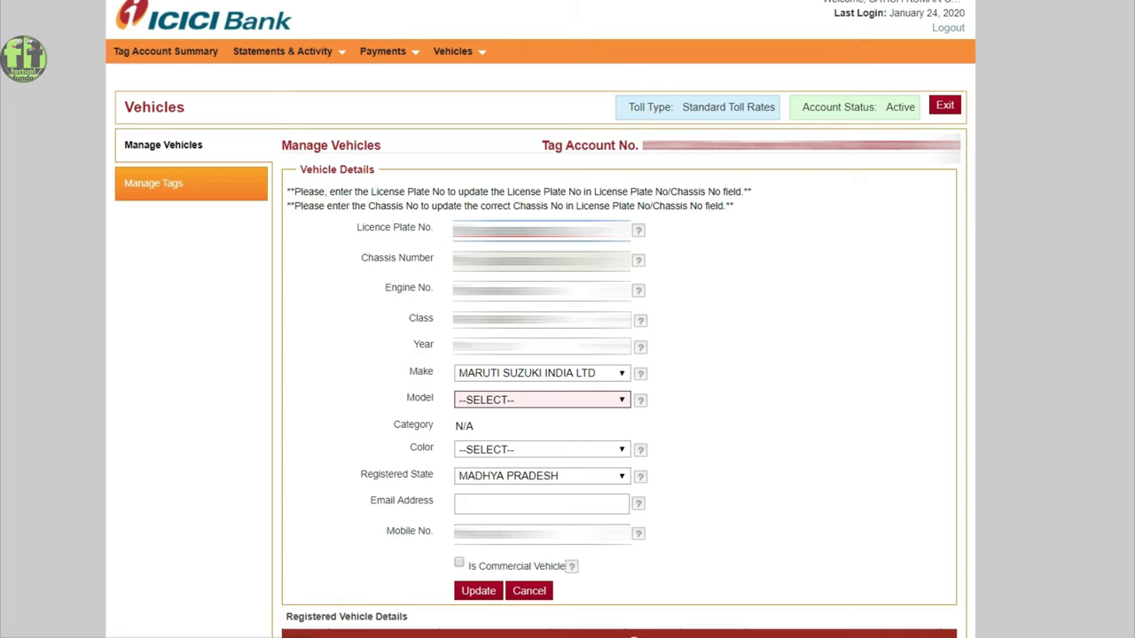